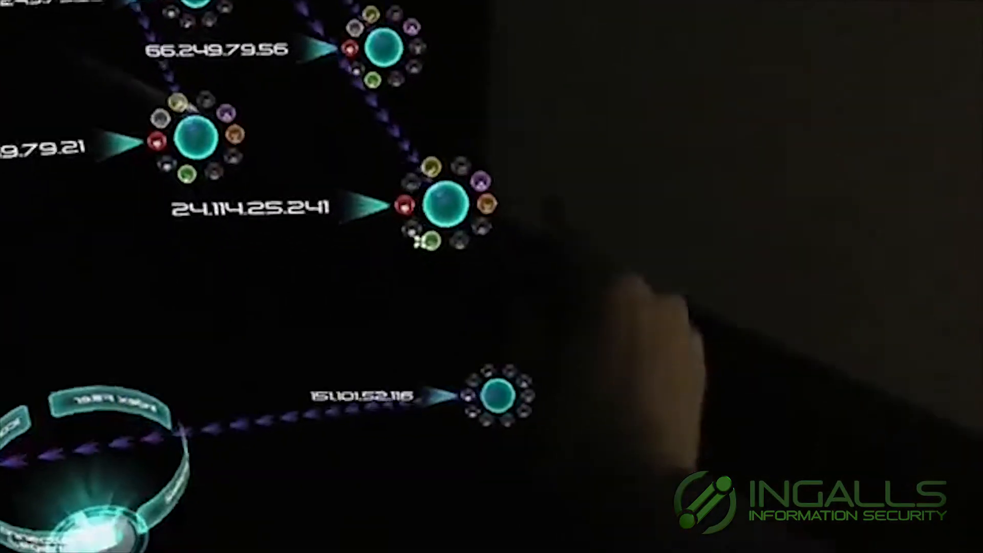
Review node 24.114.25.241's bot-category Bad IP record and its FreeBSD OS fingerprint.
{"action": "left_click", "coordinate": [449, 301]}
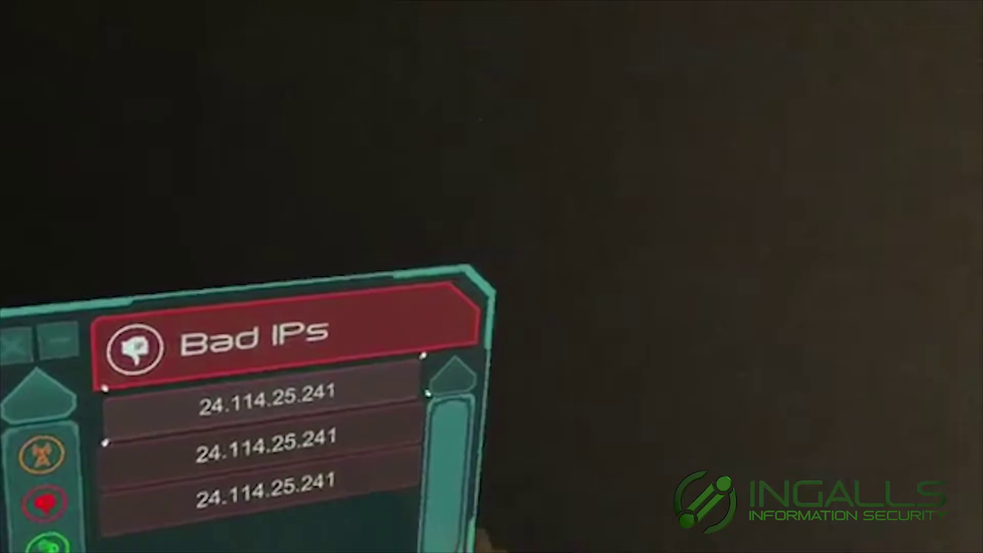
{"action": "left_click", "coordinate": [265, 393]}
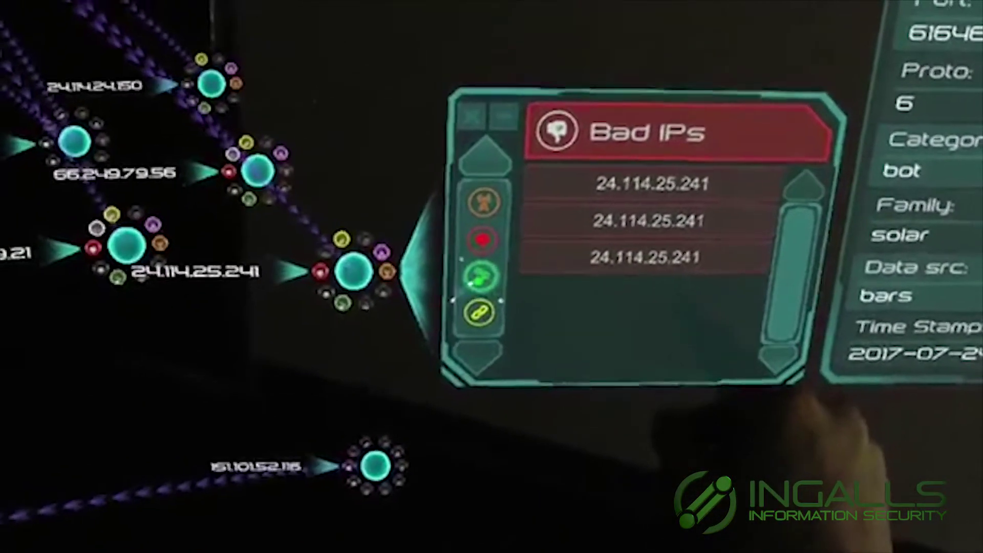
{"action": "left_click", "coordinate": [481, 276]}
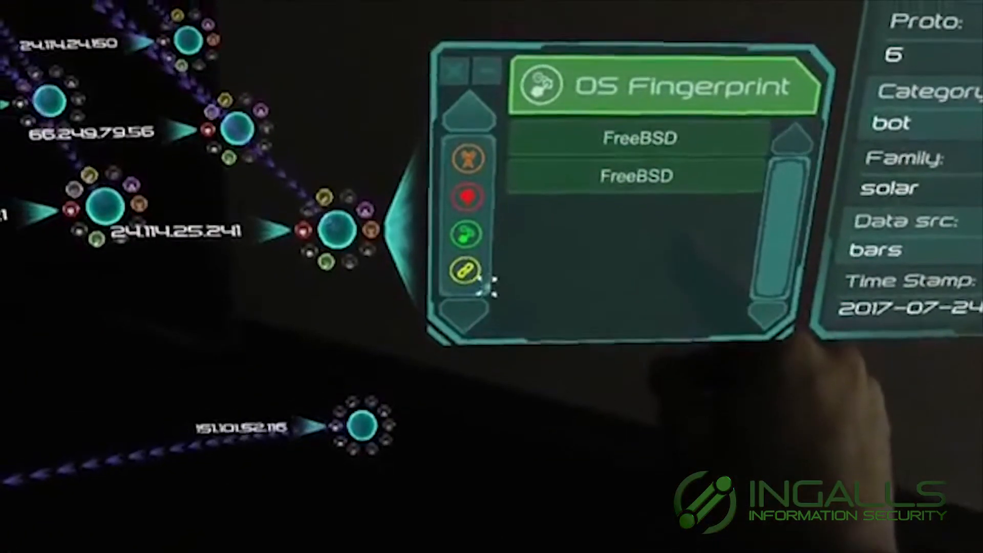
View the node's URLs list, then close its information panels.
{"action": "left_click", "coordinate": [458, 258]}
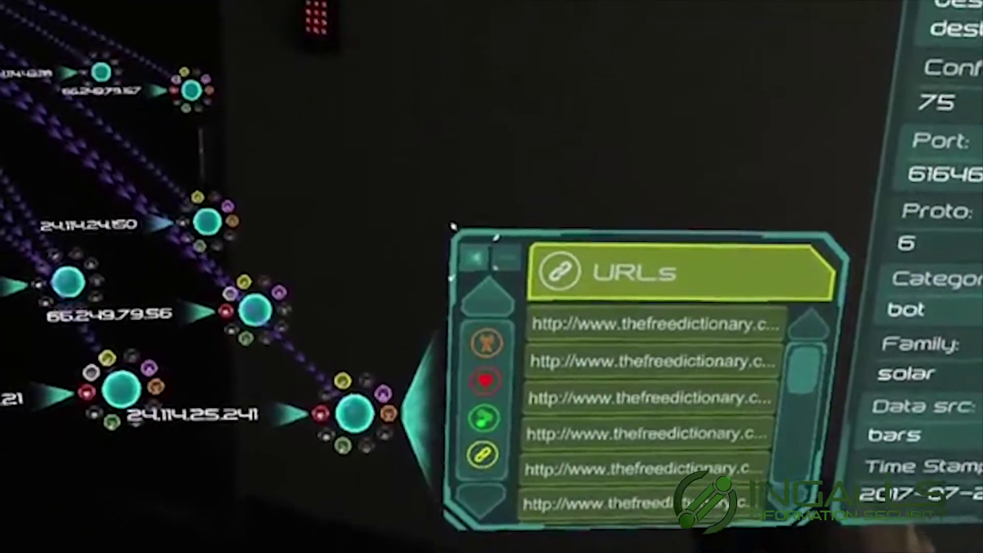
{"action": "left_click", "coordinate": [528, 280]}
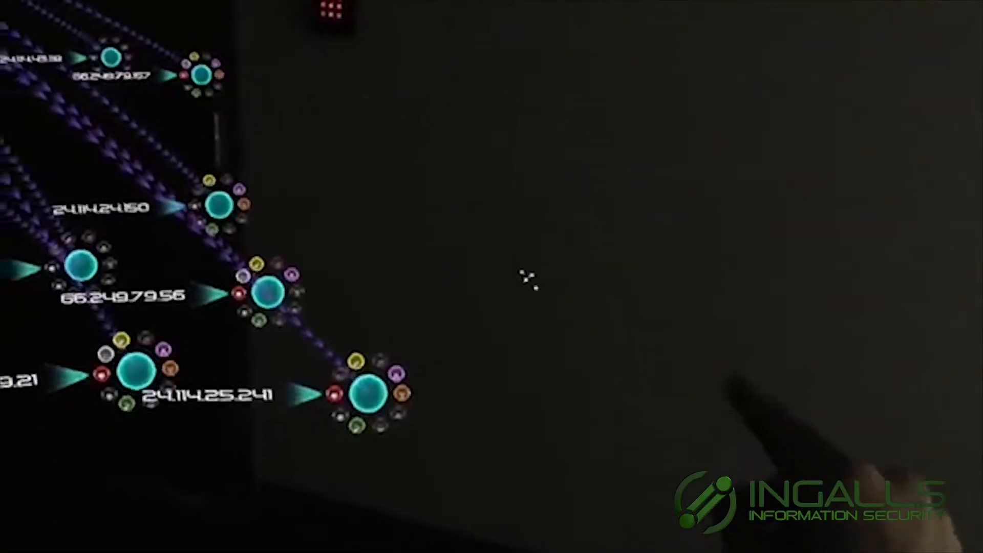